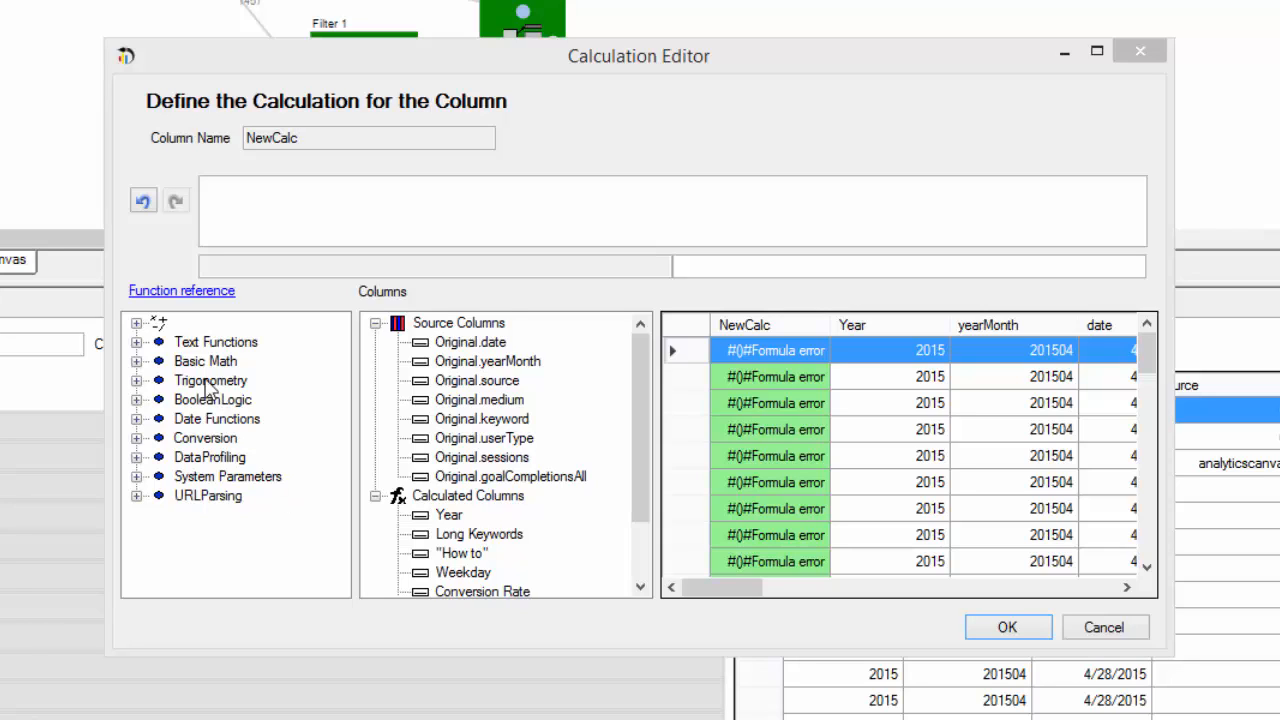
# - Look through the available operators and the Text Functions group for the NewCalc column's calculation
pyautogui.click(138, 325)
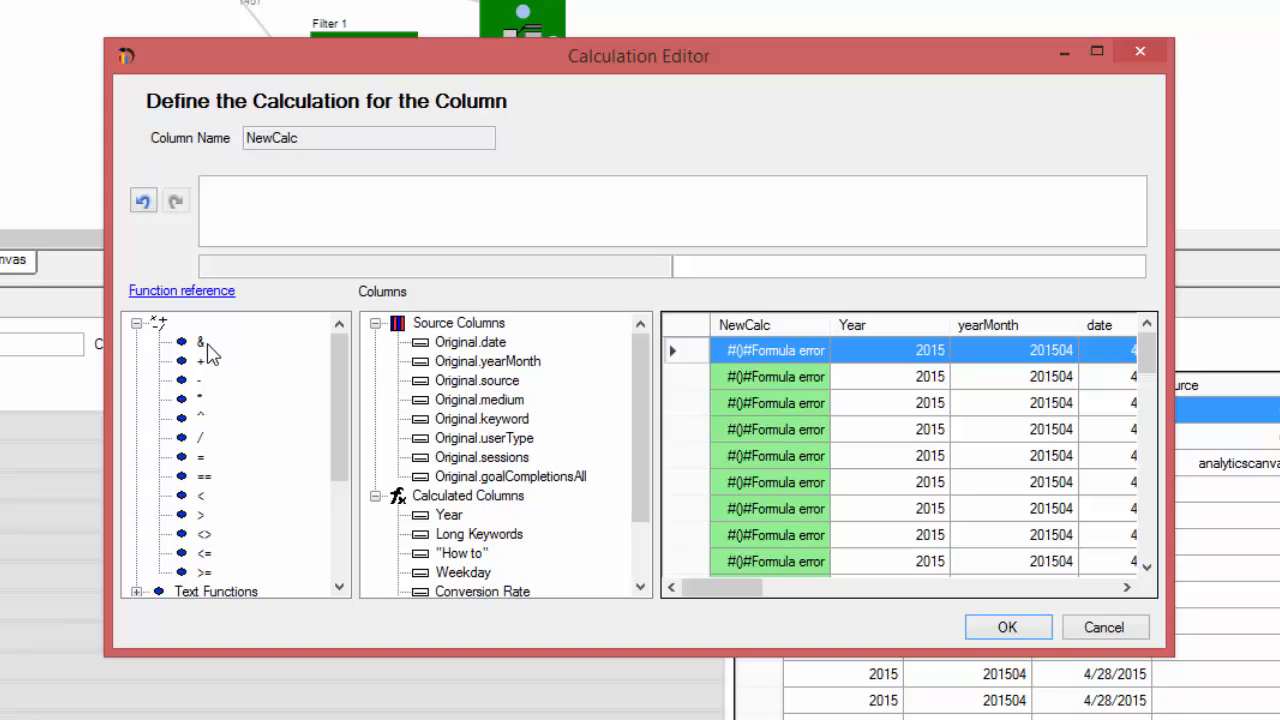
pyautogui.click(137, 325)
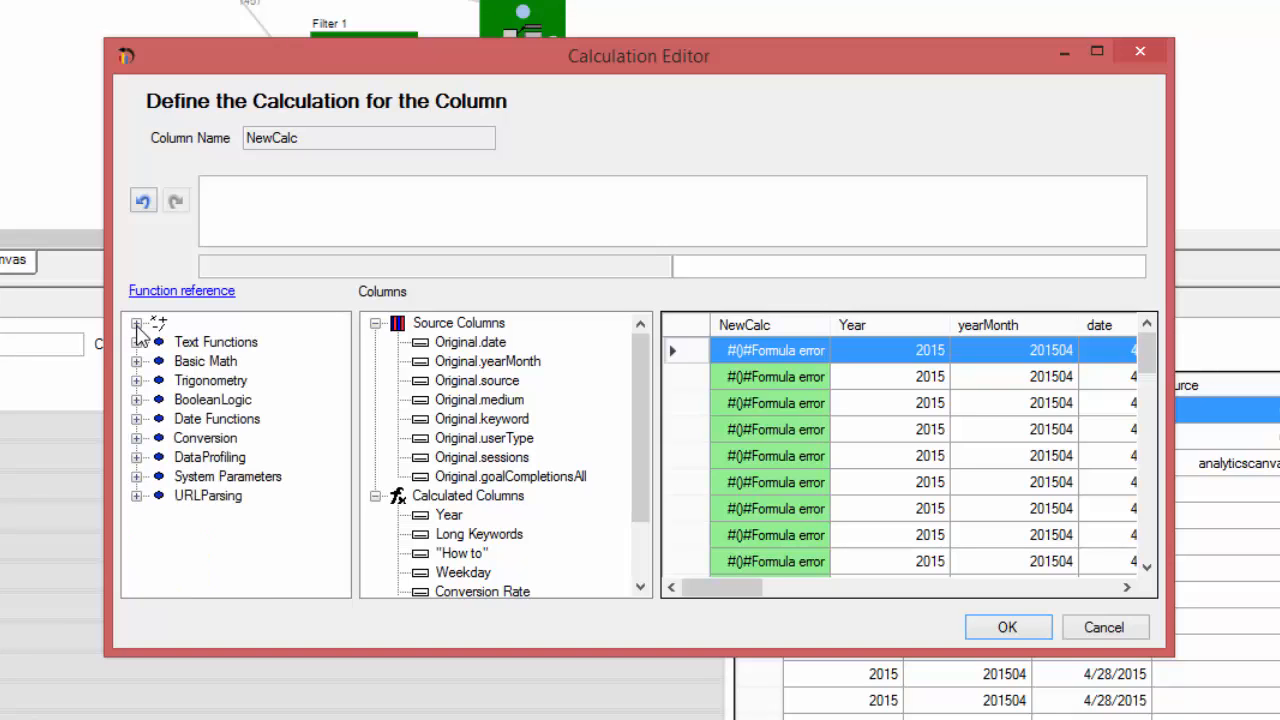
pyautogui.click(137, 342)
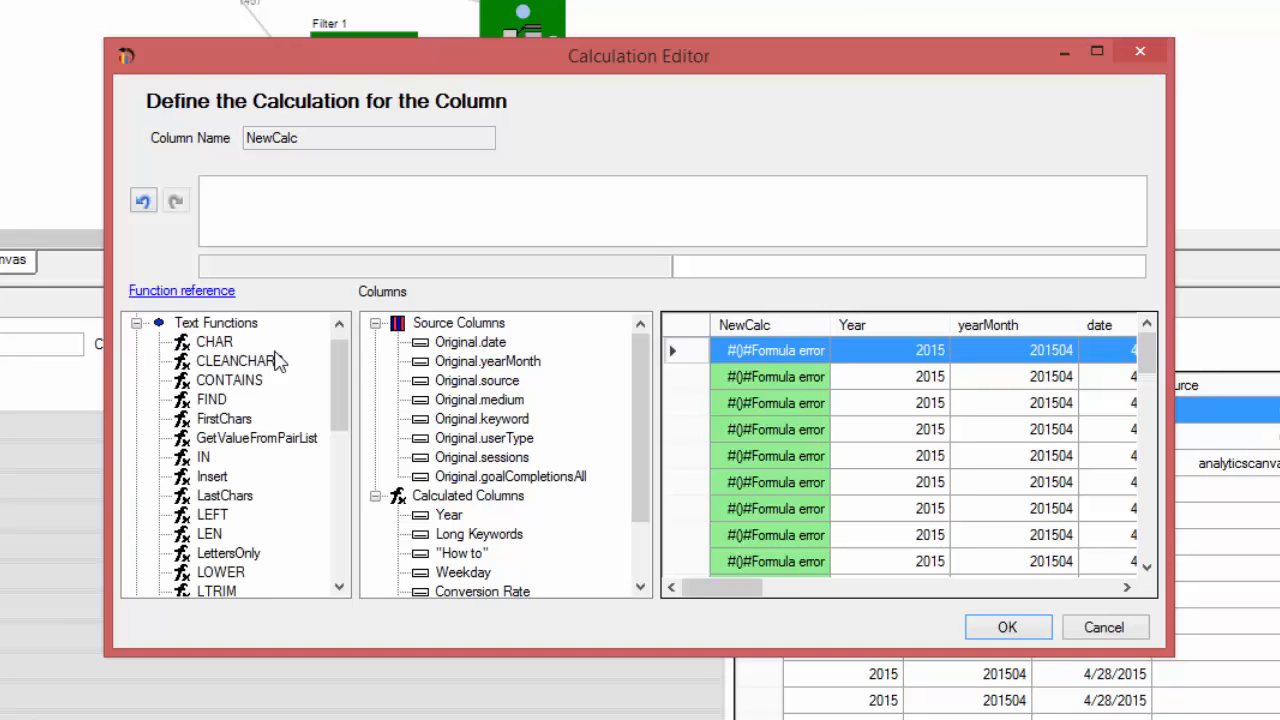
pyautogui.moveTo(342, 360); pyautogui.dragTo(314, 340)
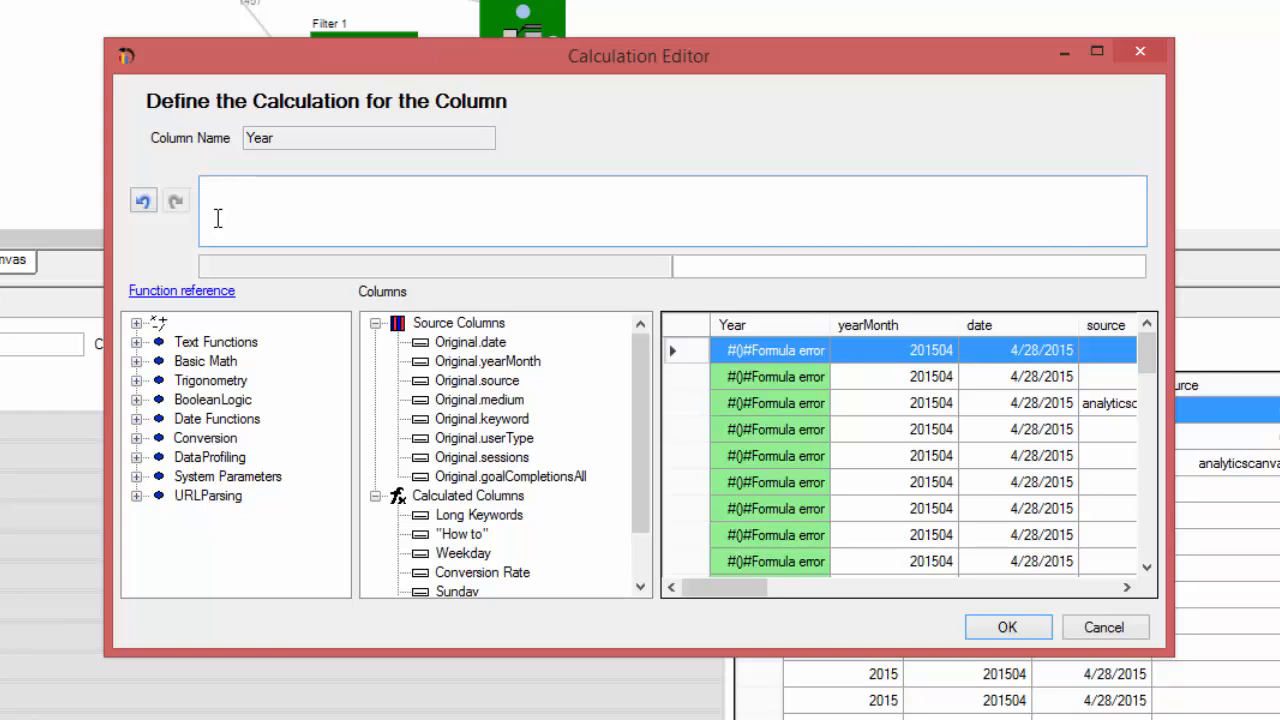
# - Define the Year column as LEFT([Original.yearMonth], 4)
pyautogui.write('left')
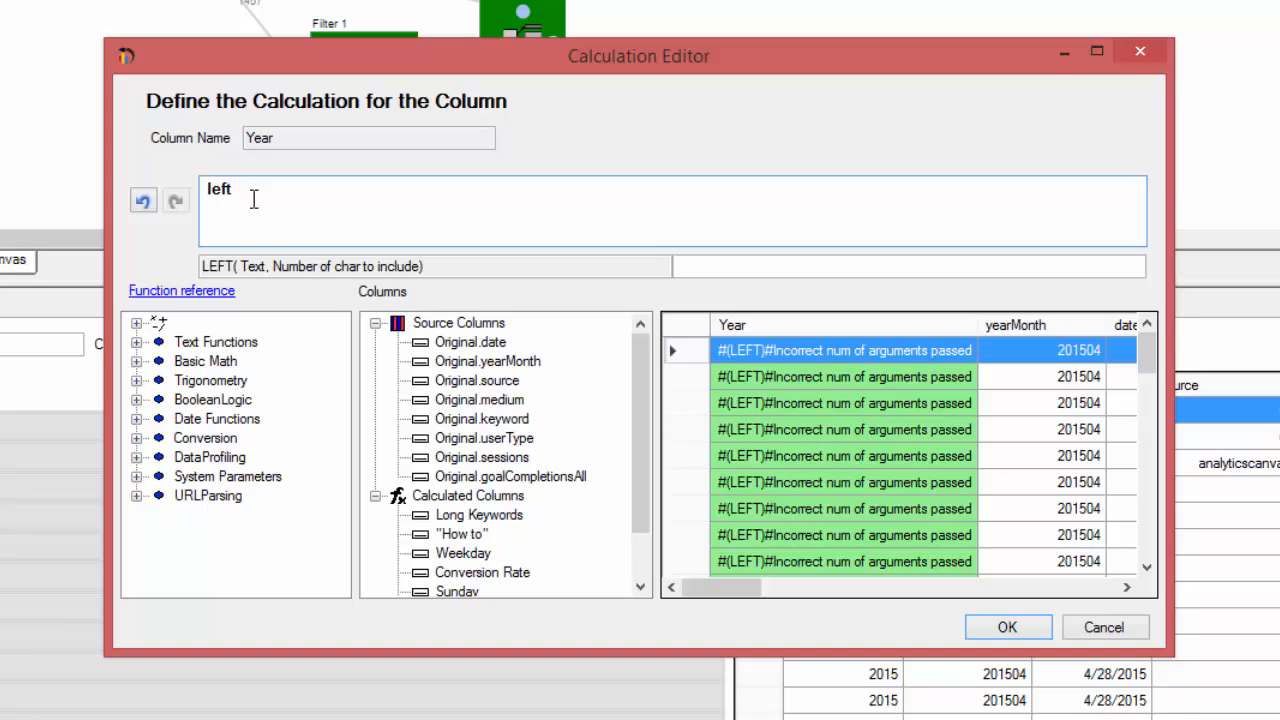
pyautogui.moveTo(229, 190); pyautogui.dragTo(183, 193)
pyautogui.press('BackSpace')
pyautogui.write('LEFT([Original.yearMonth], 4)')
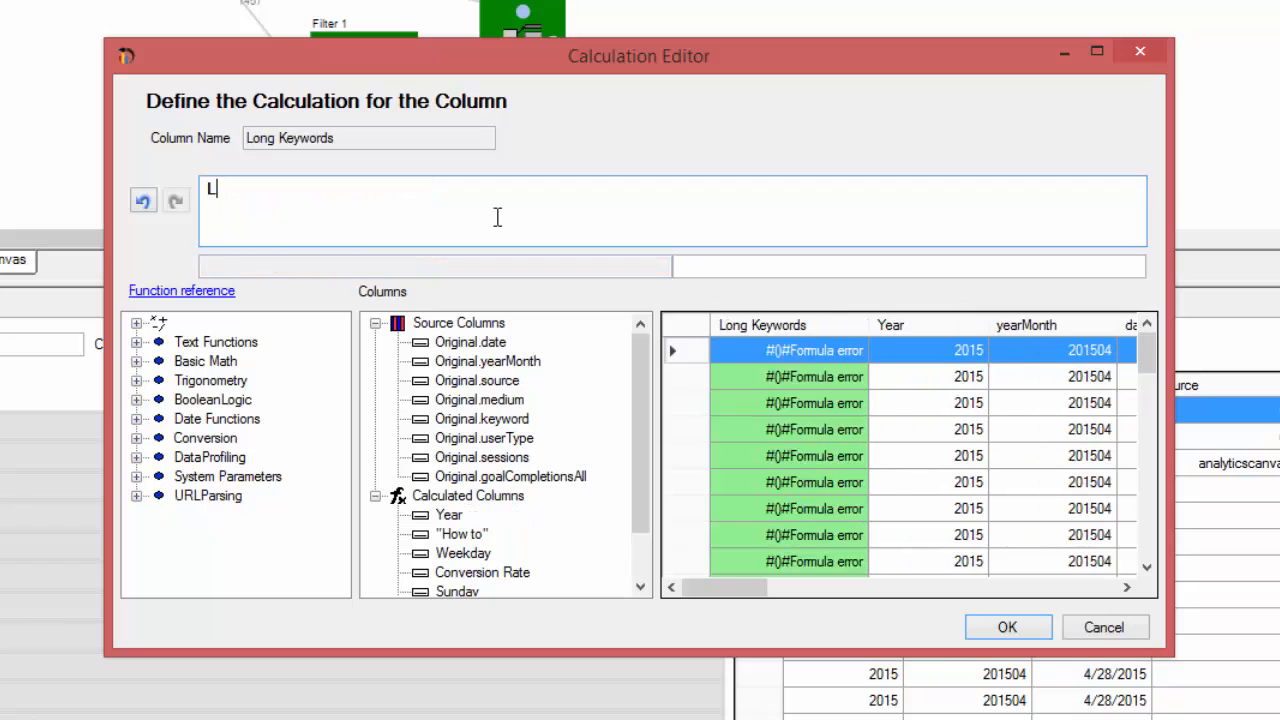
# - Define the Long Keywords column as LEN([Original.keyword])>20
pyautogui.write('EN')
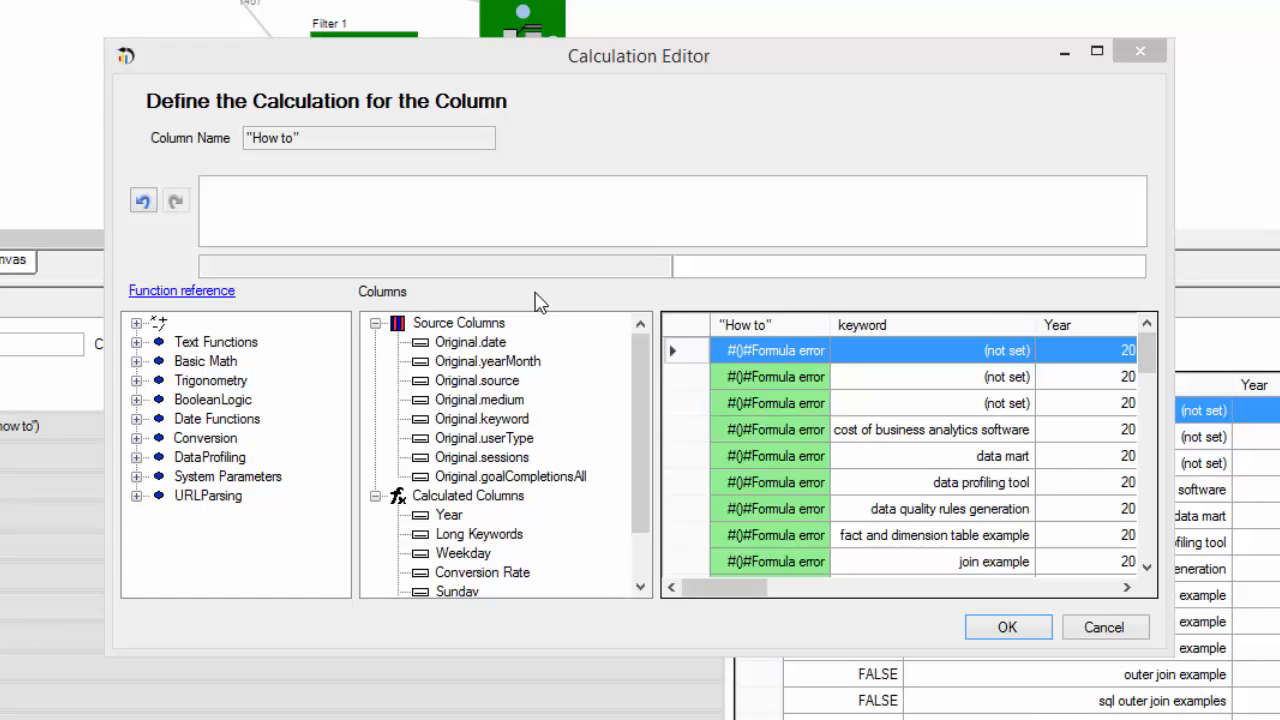
# - Define the "How to" column as contains([Original.keyword],"how to")
pyautogui.click(514, 245)
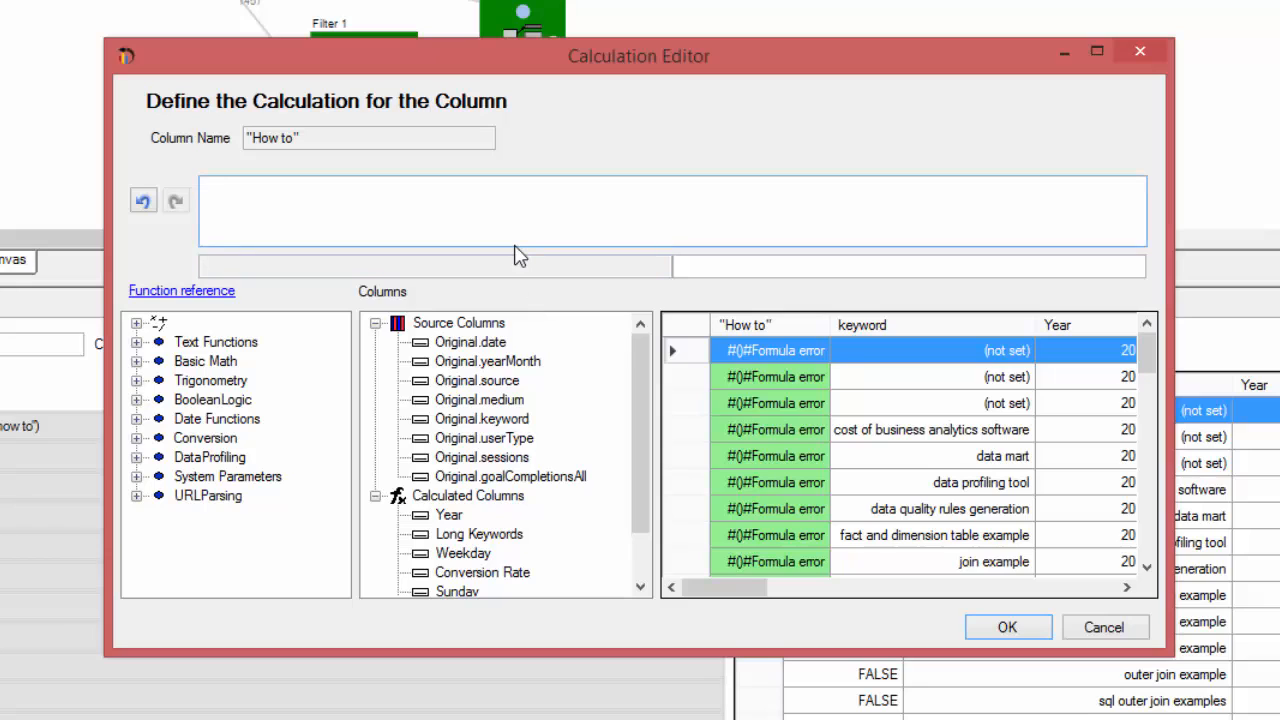
pyautogui.write('contains')
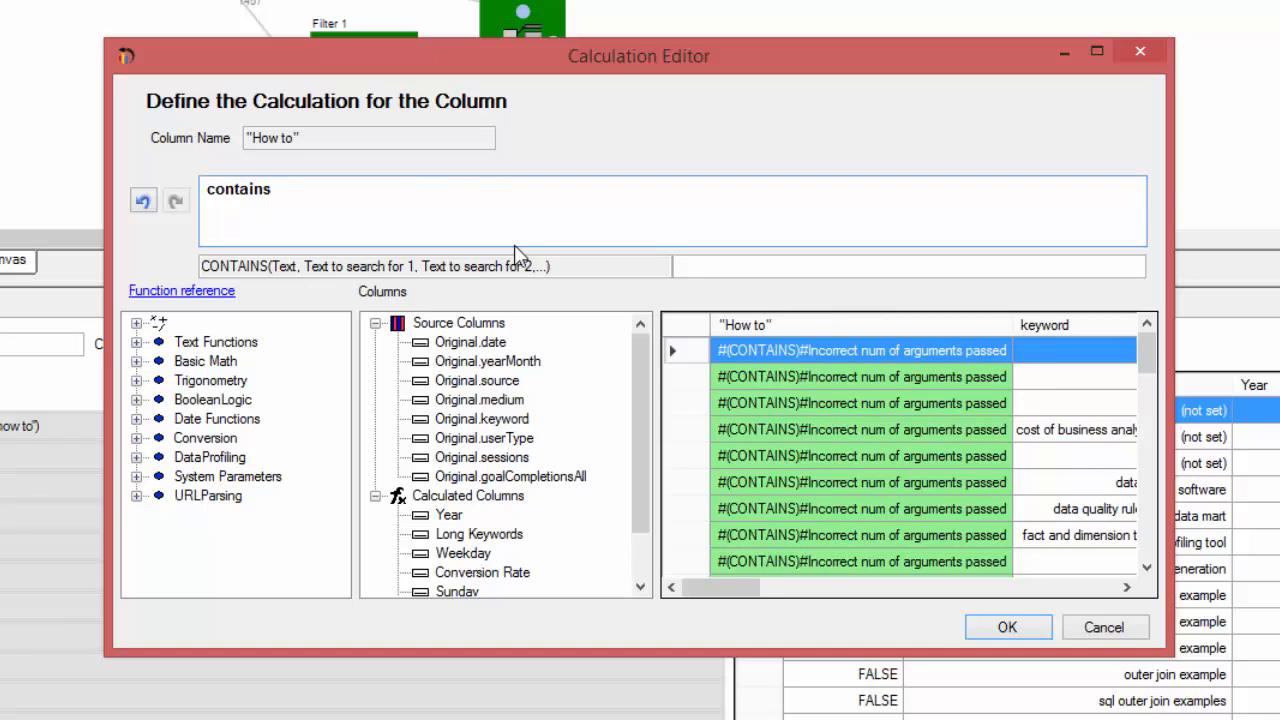
pyautogui.write('([Original.keyword],"how to")')
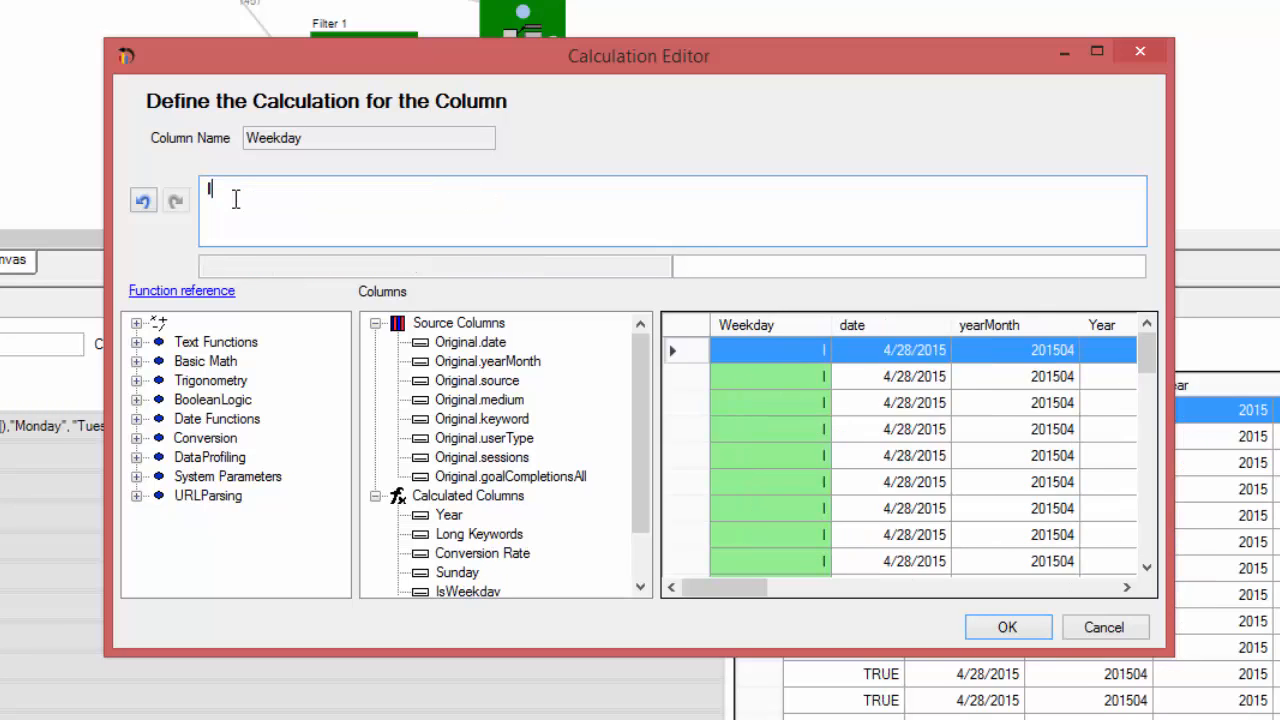
# - Define the Weekday column as IN(DayOfWeek([Original.date]),"Monday", "Tuesday", "Wednesday", "Thursday", "Friday"), look at the BooleanLogic functions and accept the calculation
pyautogui.write('N')
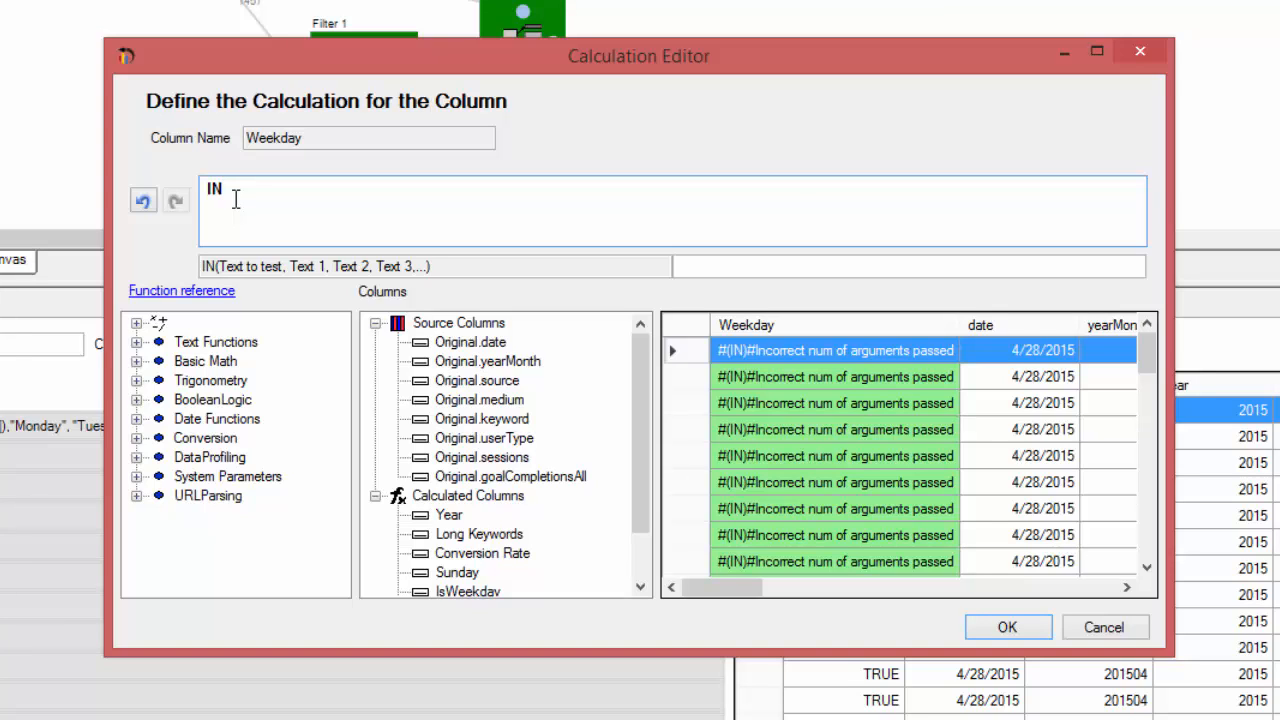
pyautogui.write('(DayOfWeek([Original.date]),"Monday", "Tuesday", "Wednesday", "Thursday", "Friday")')
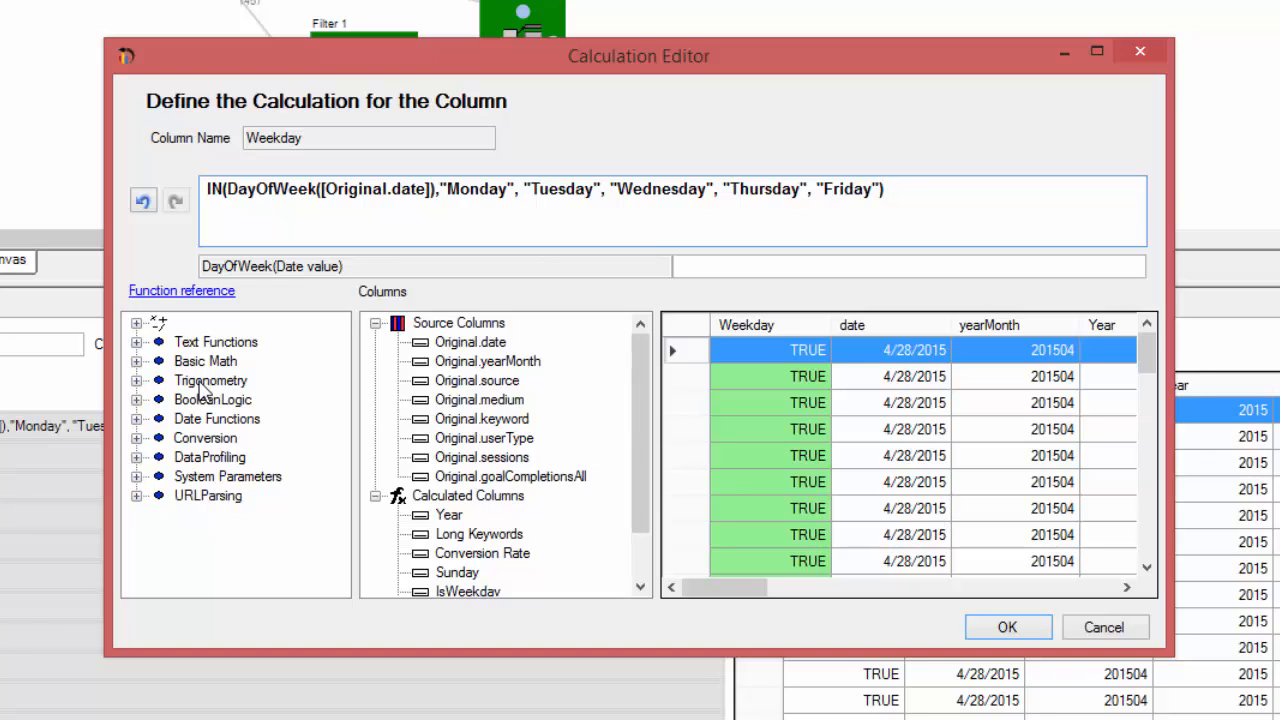
pyautogui.click(136, 399)
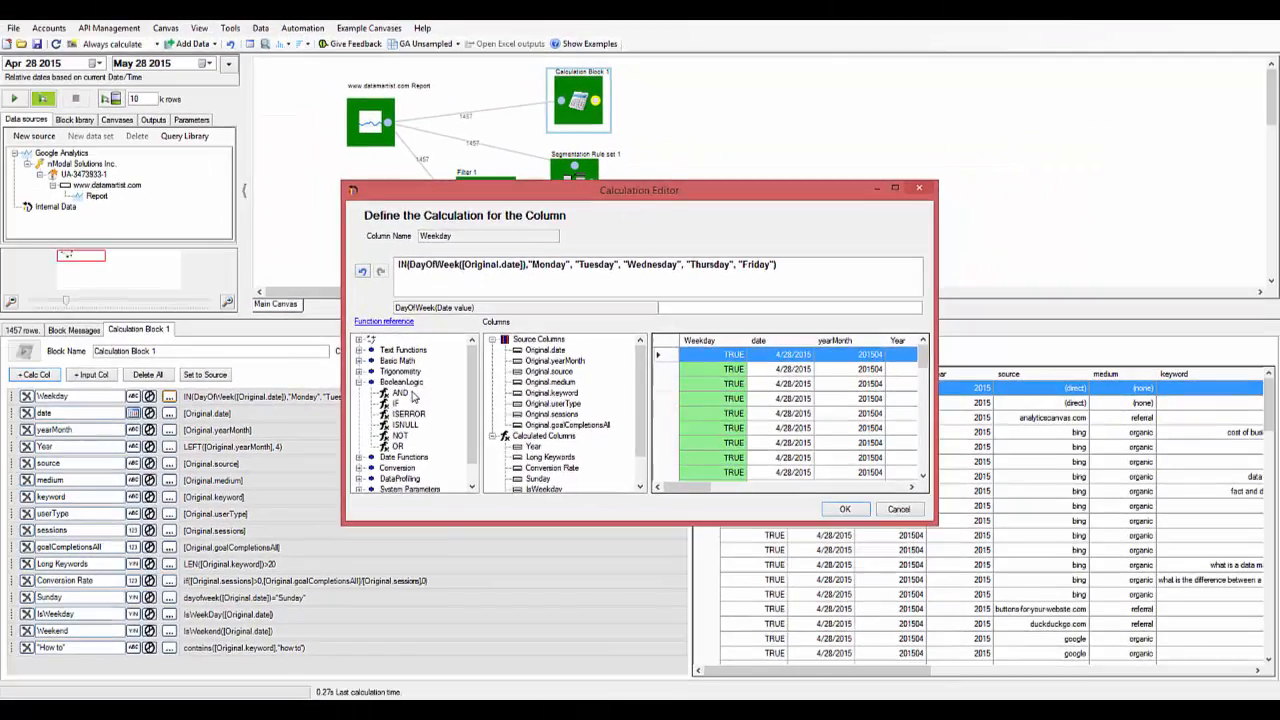
pyautogui.click(1007, 627)
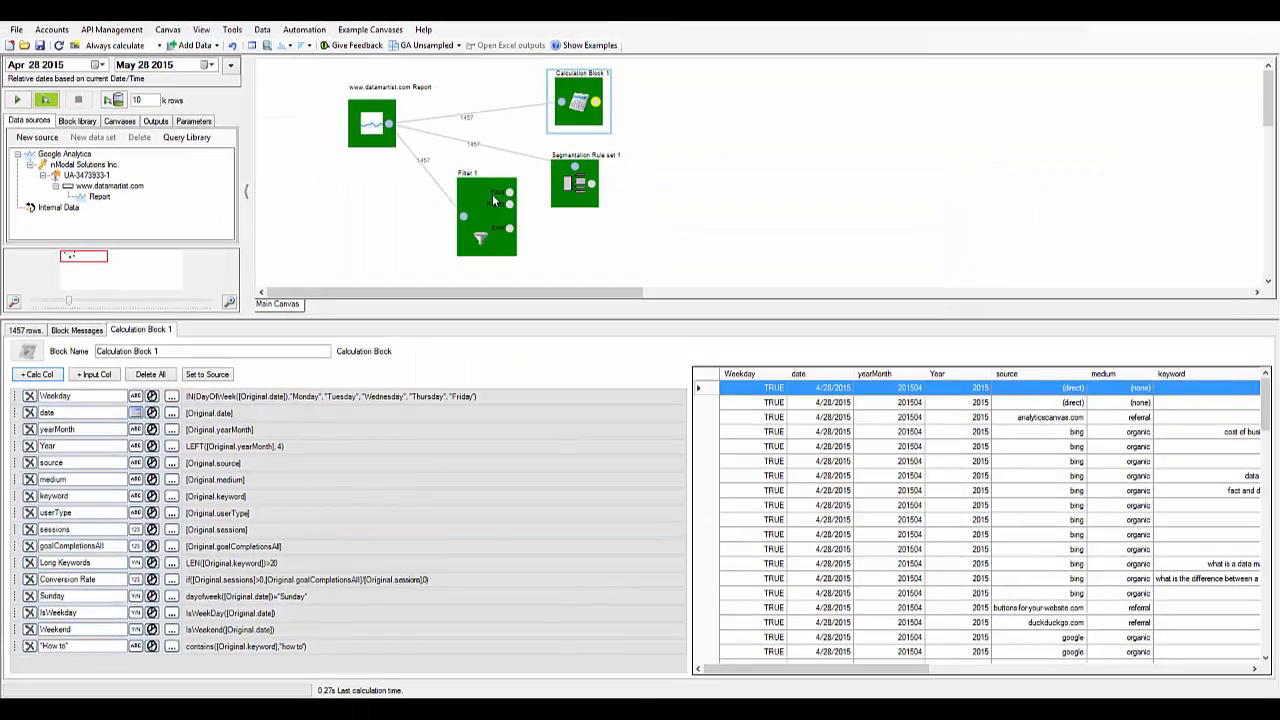
# - Define the Conversion Rate column as if([Original.sessions]>0,[Original.goalCompletionsAll]/[Original.sessions],0)
pyautogui.click(492, 201)
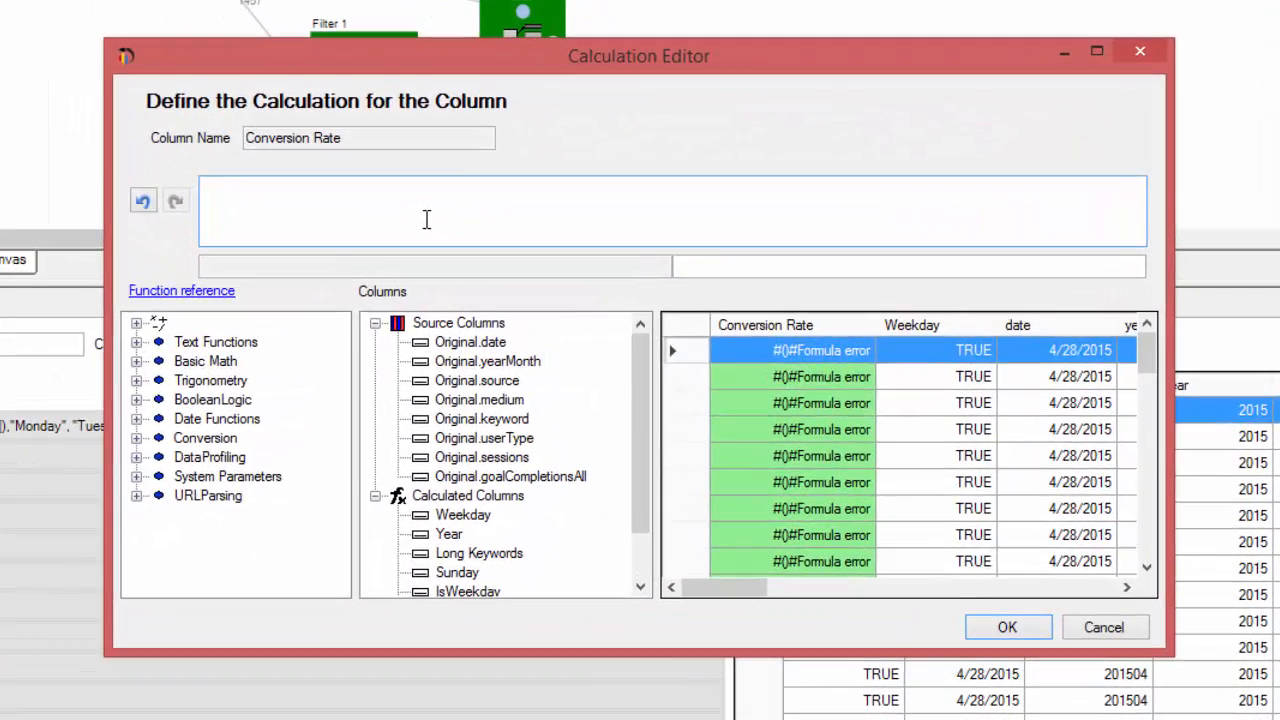
pyautogui.write('if')
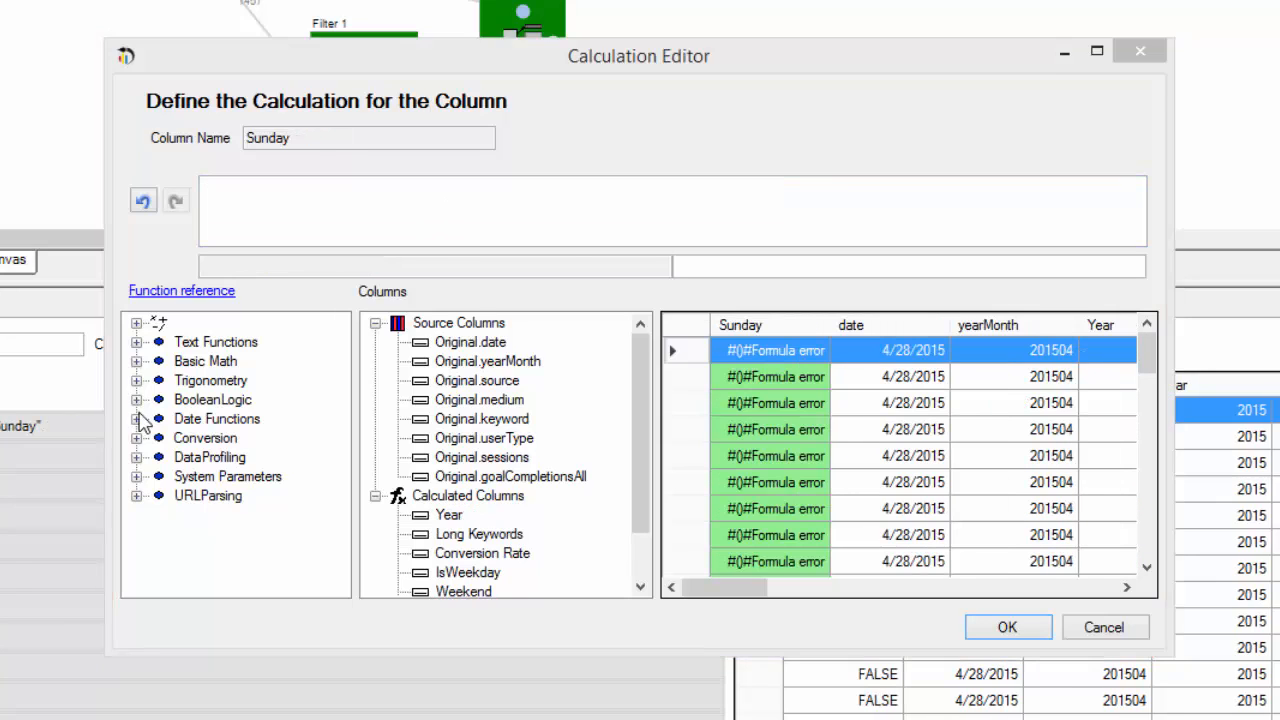
# - Define the Sunday column with the DayOfWeek date function as DayOfWeek([Original.date])="Sunday"
pyautogui.click(137, 419)
pyautogui.doubleClick(226, 419)
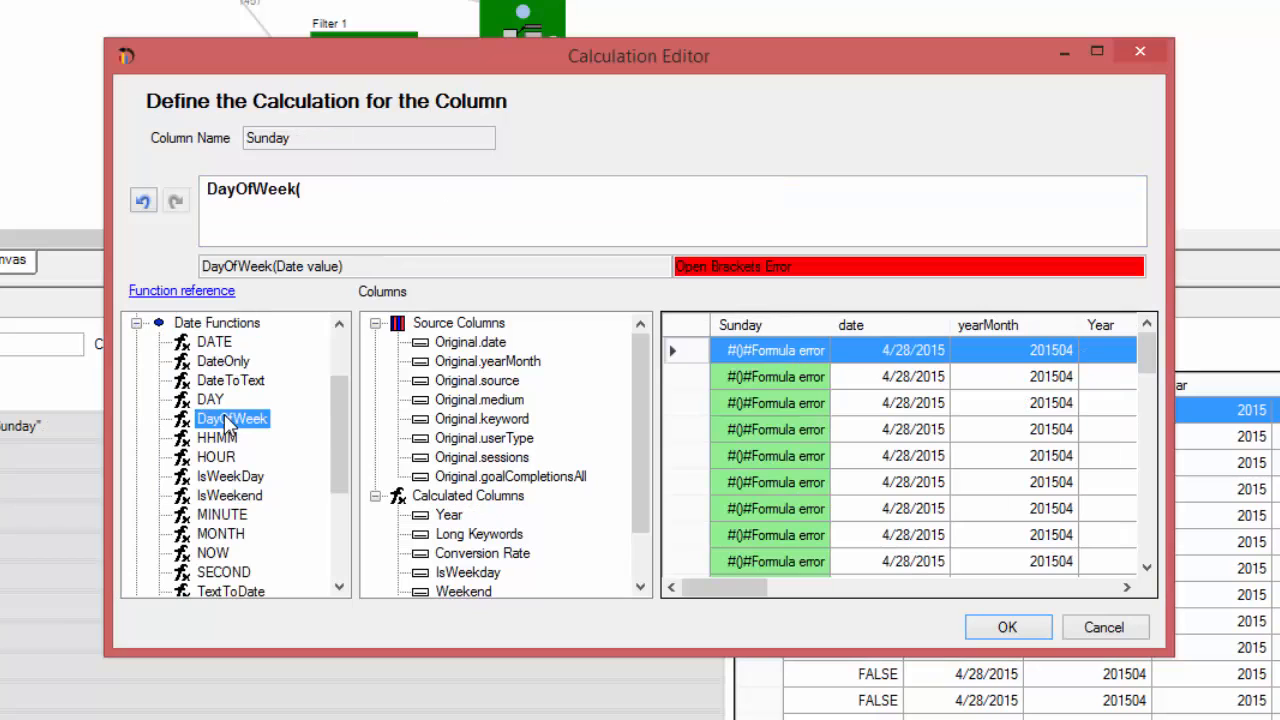
pyautogui.click(339, 236)
pyautogui.write('[Original.date])="Sunday"')
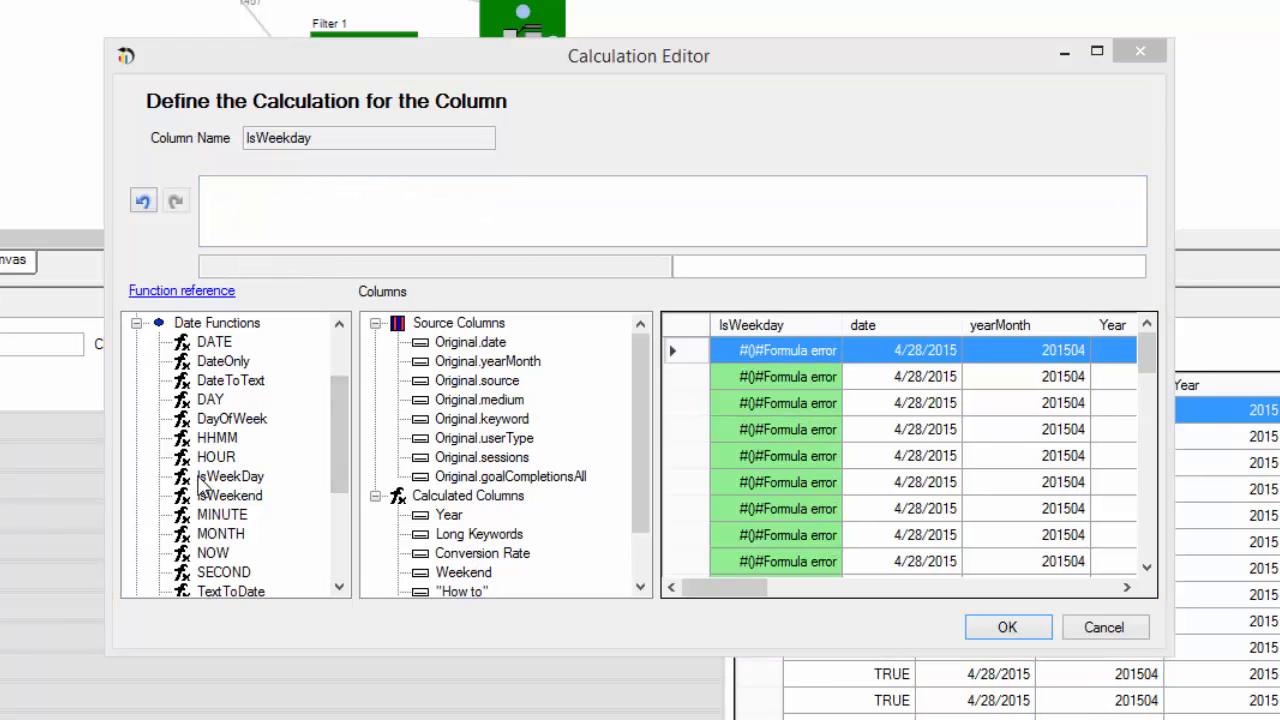
# - Try the IsWeekDay date function in the IsWeekday column as IsWeekDay([Original.date])
pyautogui.doubleClick(215, 477)
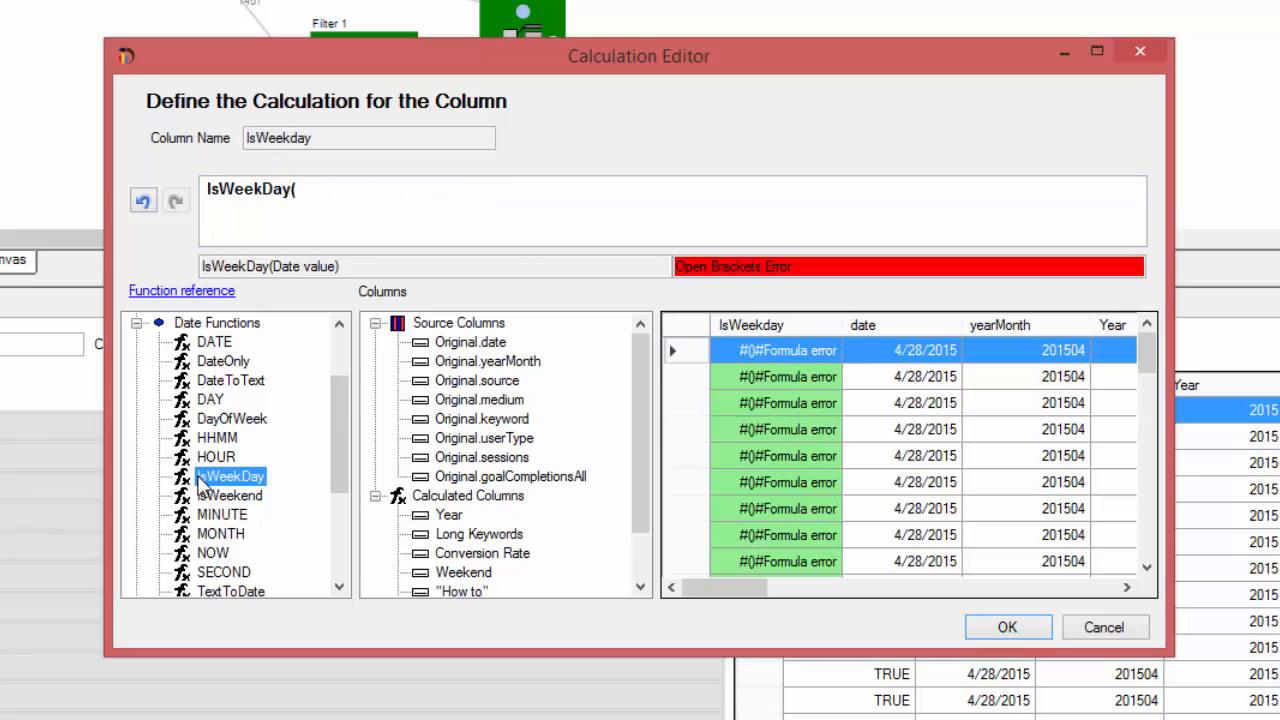
pyautogui.click(349, 212)
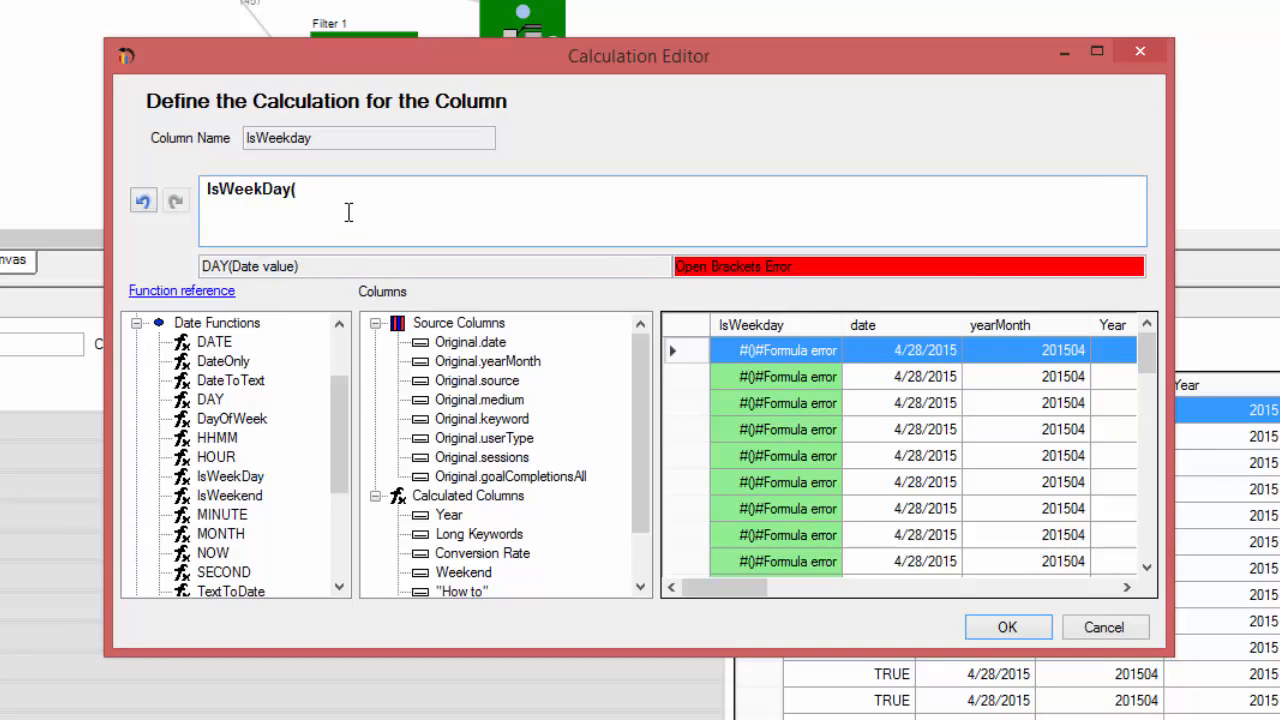
pyautogui.write('[Original.date])')
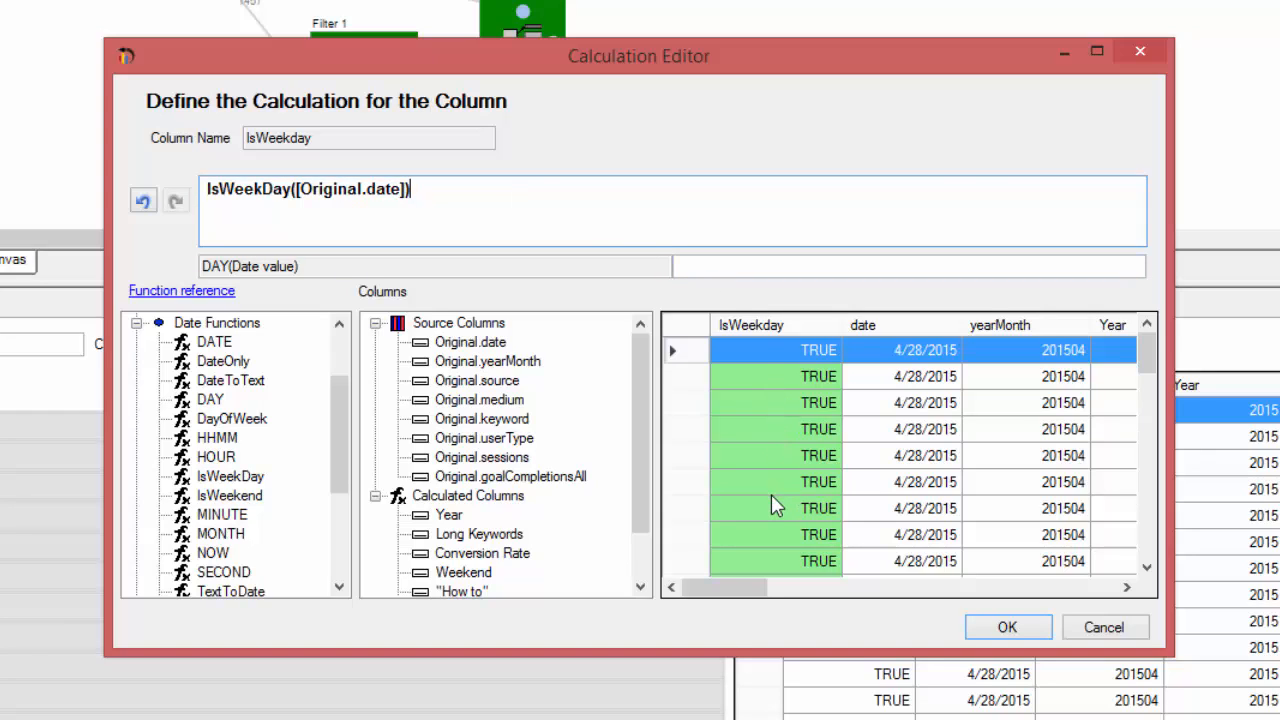
# - Replace the IsWeekday column's formula with IsWeekend([Original.date])
pyautogui.hotkey('ctrl', 'a')
pyautogui.press('BackSpace')
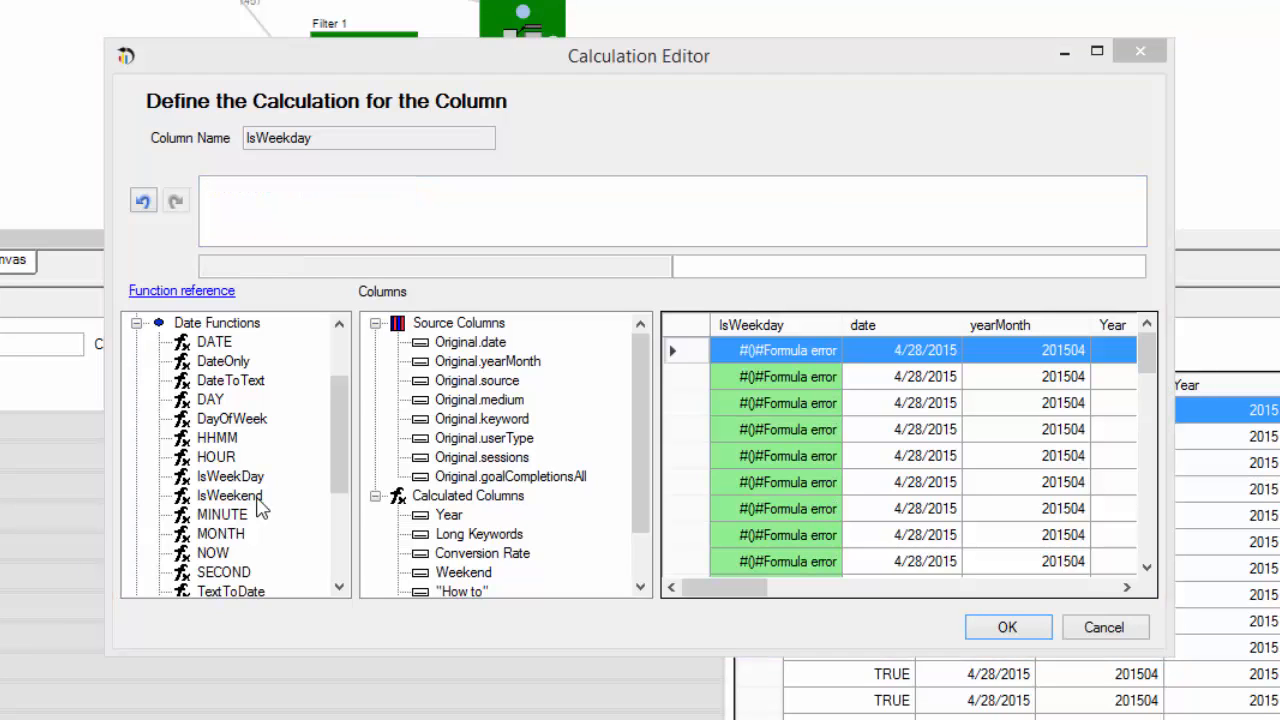
pyautogui.doubleClick(230, 495)
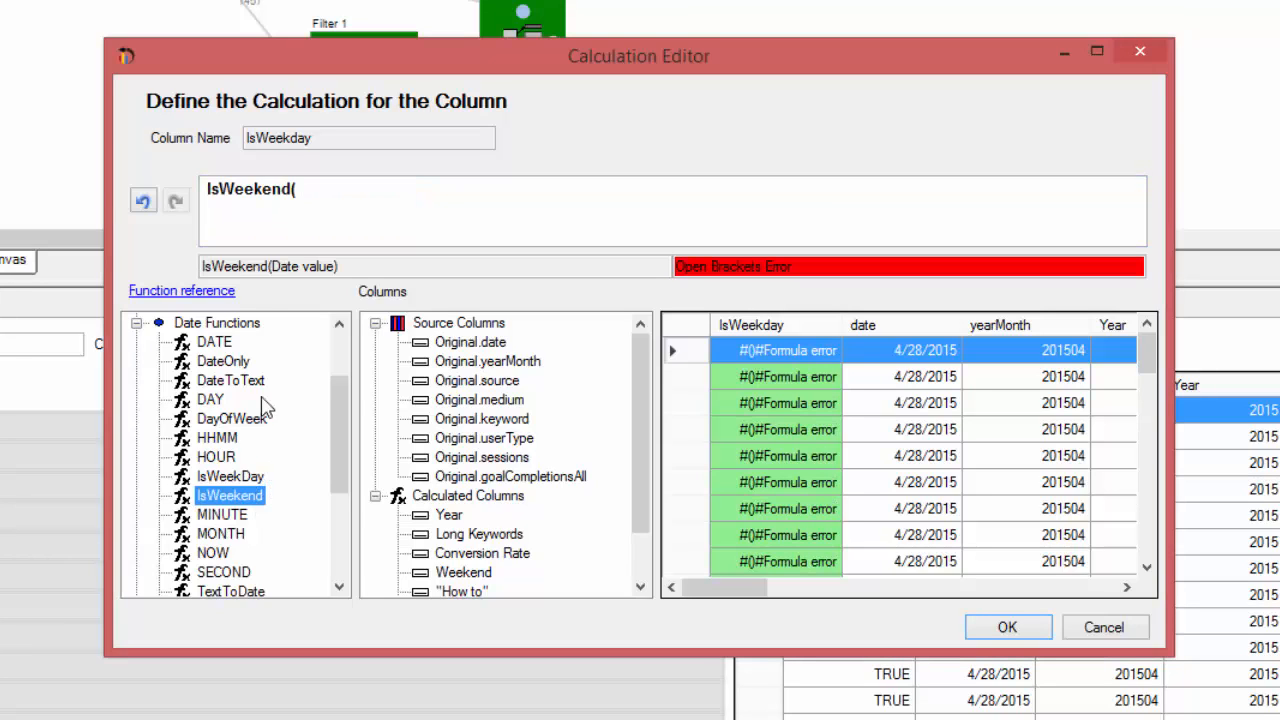
pyautogui.click(324, 205)
pyautogui.write('[Original.date])')
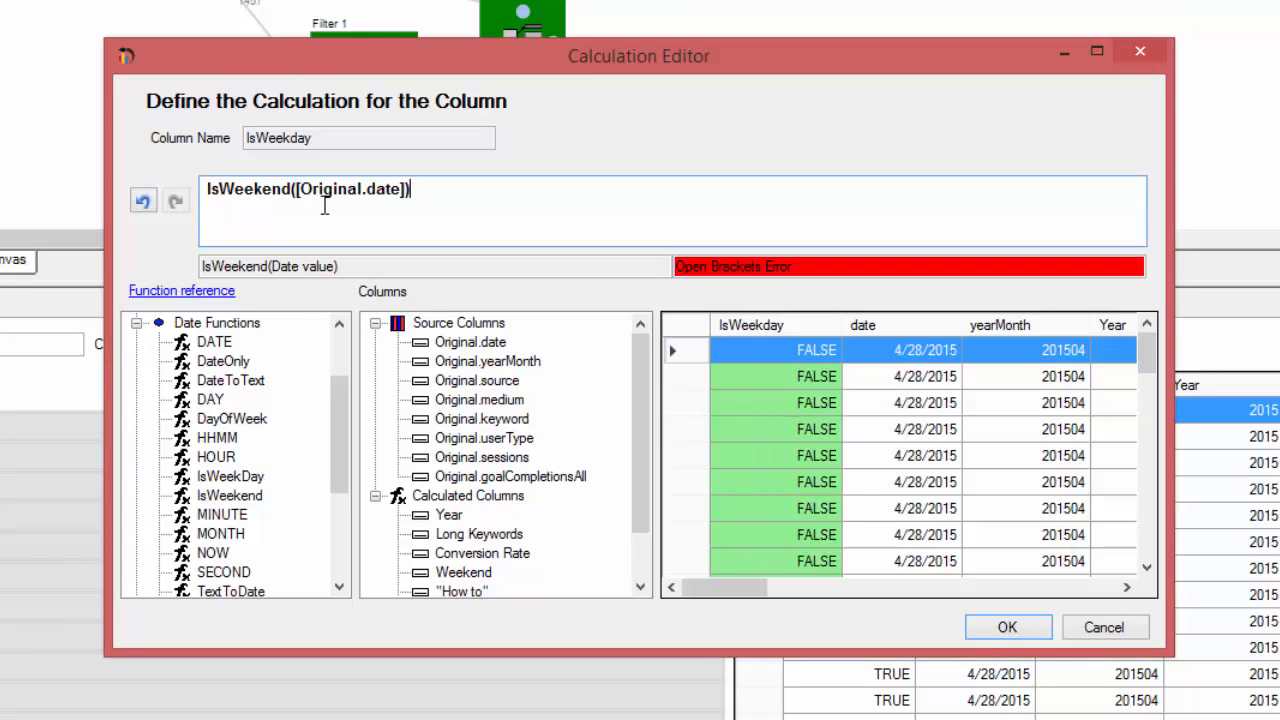